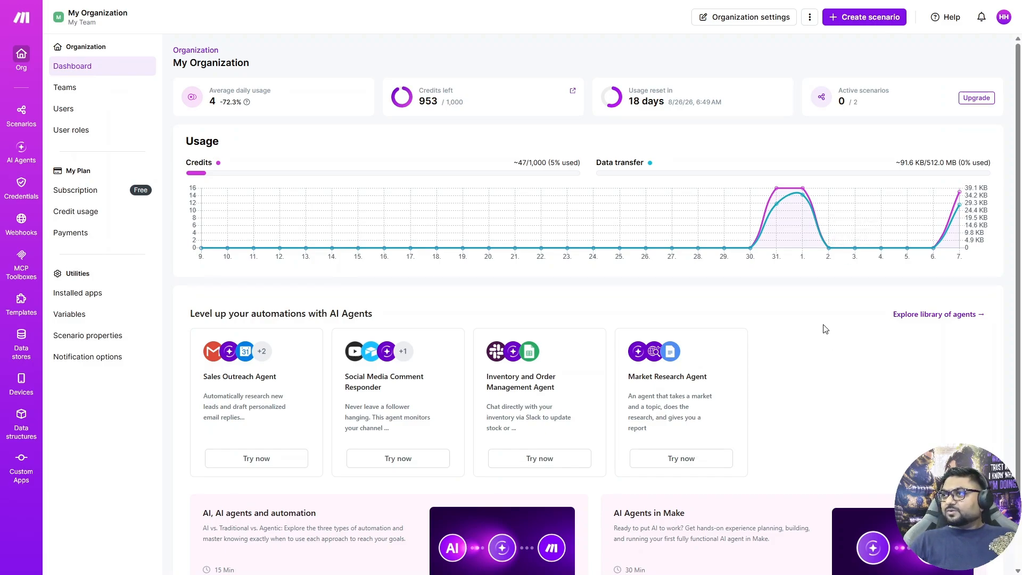
Step: Create a new scenario with the OnceHub trigger Watch Booking Canceled Reschedule Requested as its first module
left_click(868, 22)
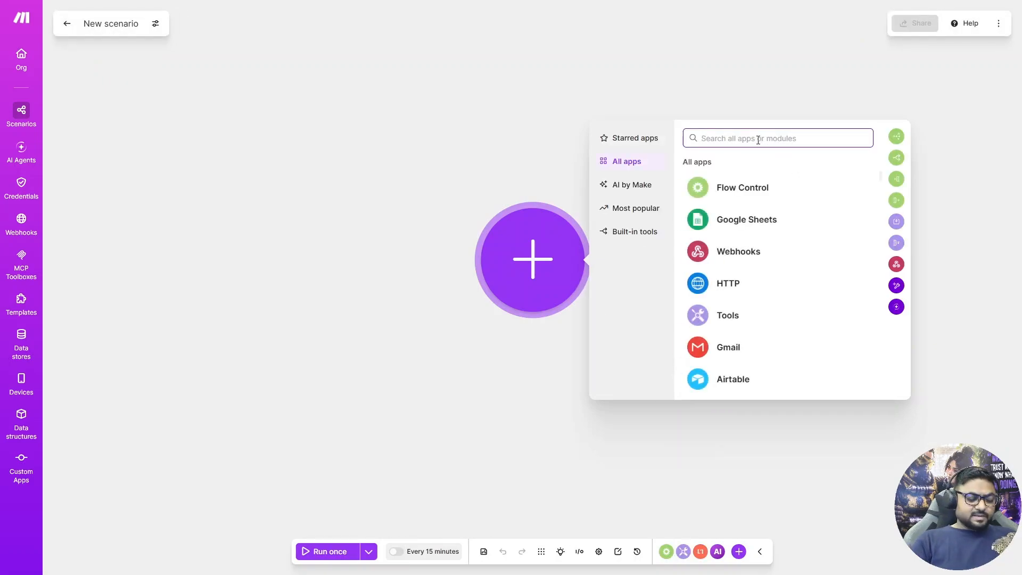
type("Oncehub")
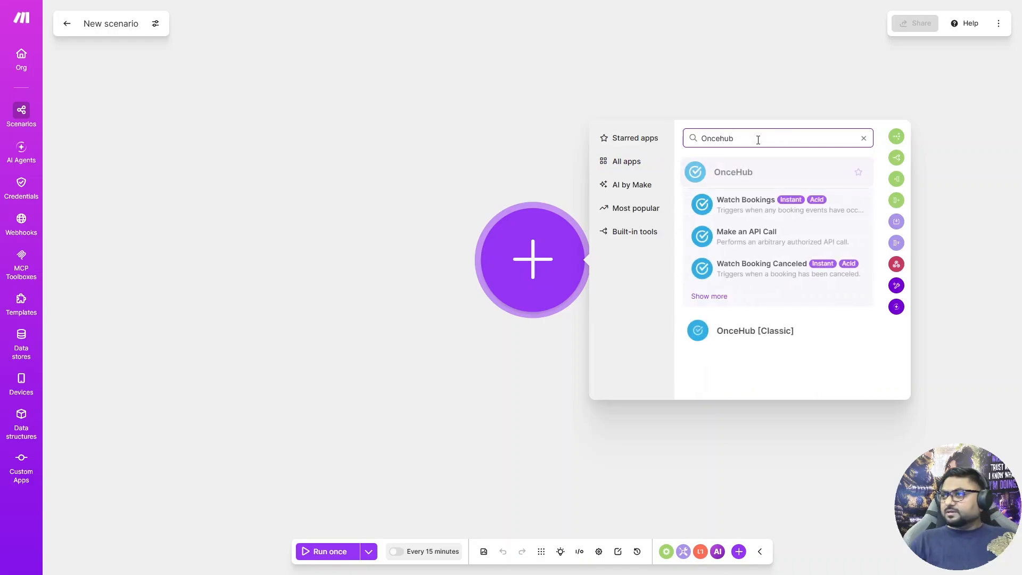
left_click(714, 299)
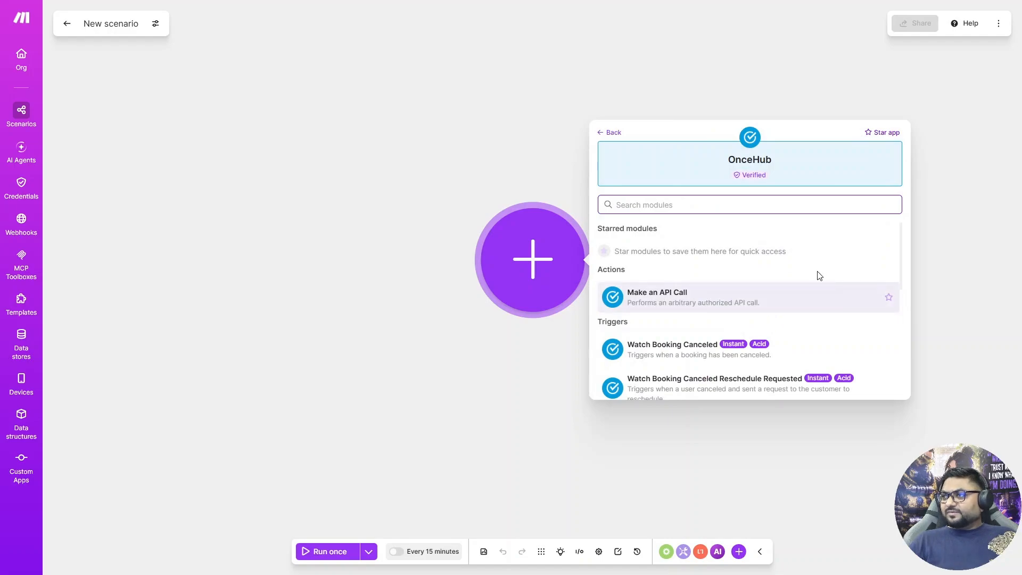
scroll(813, 285, "down", 2)
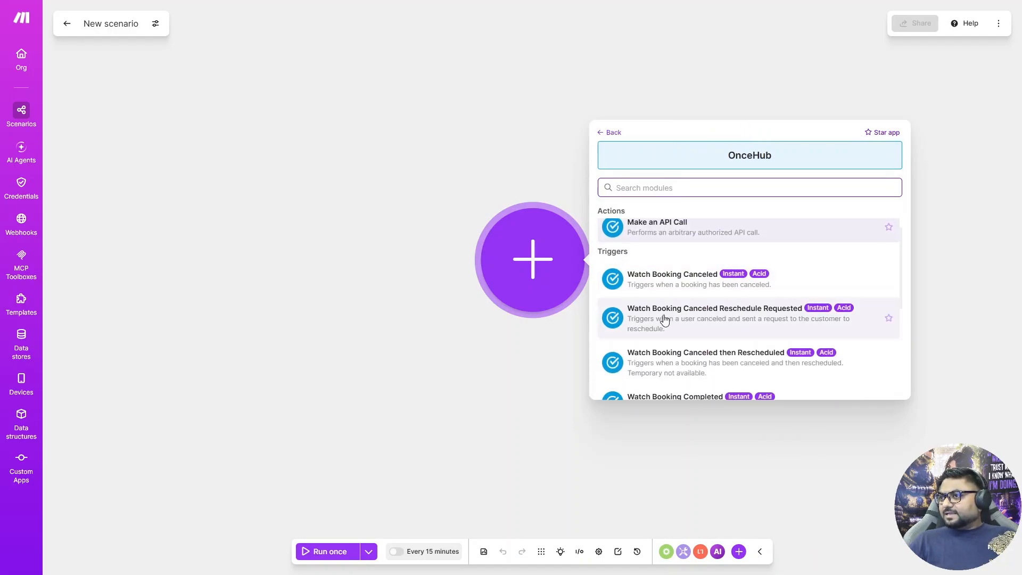
left_click(728, 321)
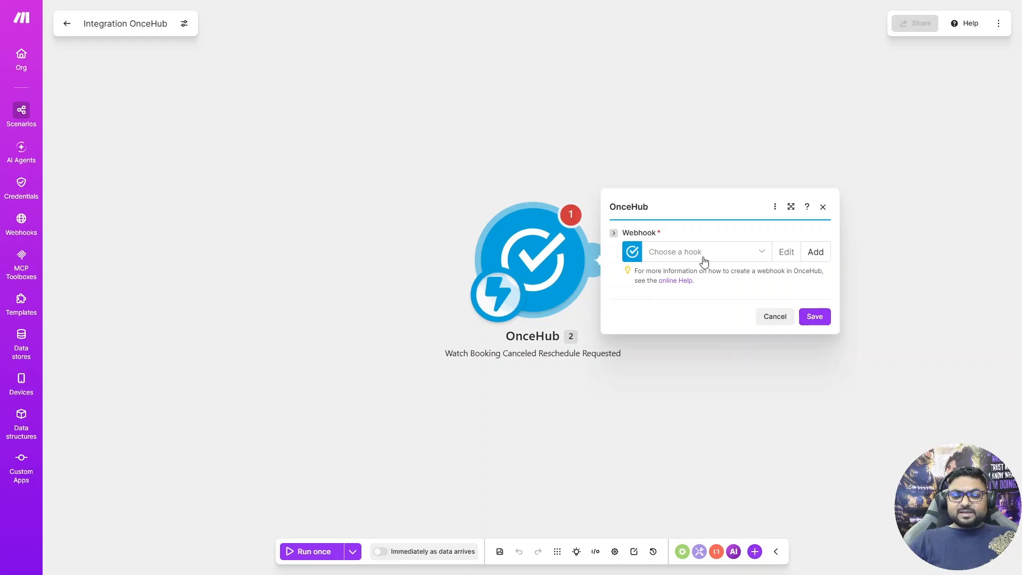
Step: Assign the existing OnceHub booking-canceled webhook to the trigger, save the module and run the scenario once
left_click(702, 259)
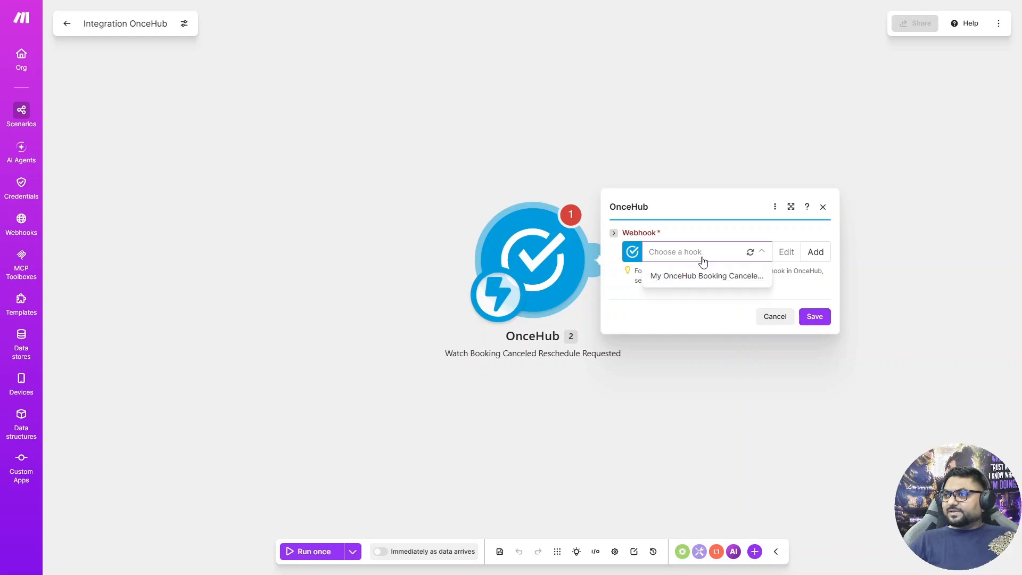
left_click(704, 275)
left_click(814, 348)
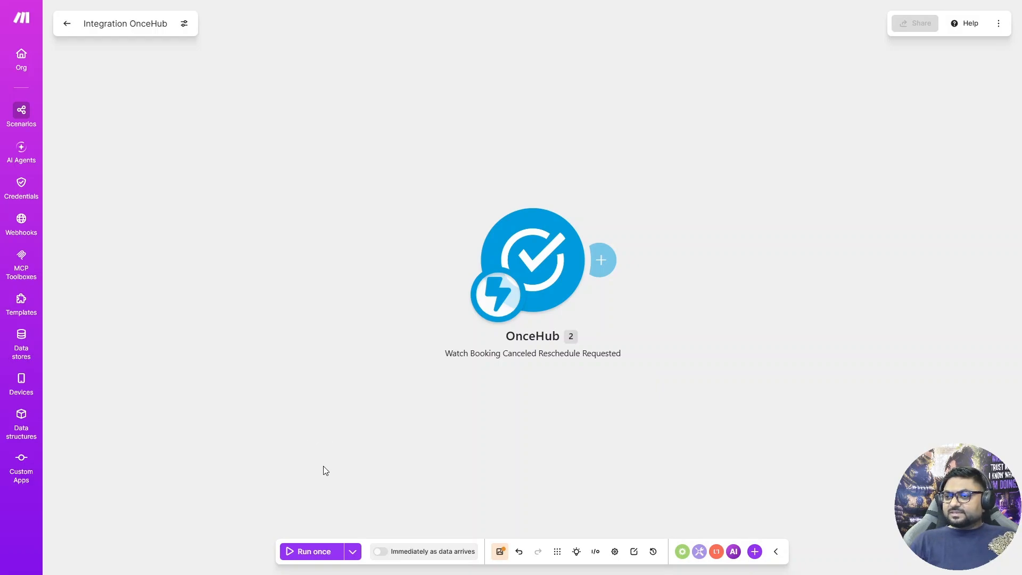
left_click(307, 553)
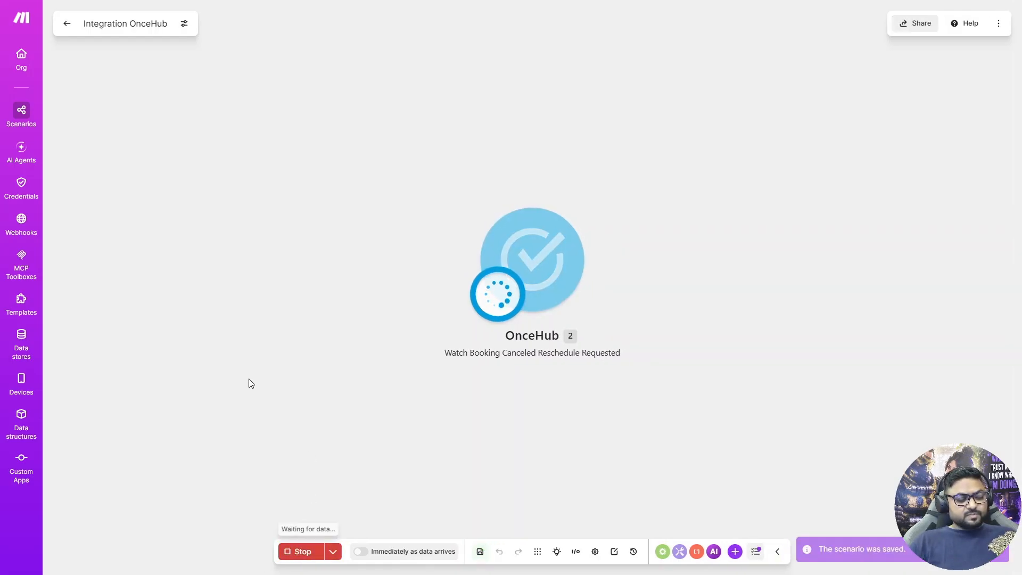
Step: Switch to OnceHub and start rescheduling the Aug 11, 2026, 09:30 AM meeting from All Activity, choosing Ask the guest to reschedule
key("ctrl+Tab")
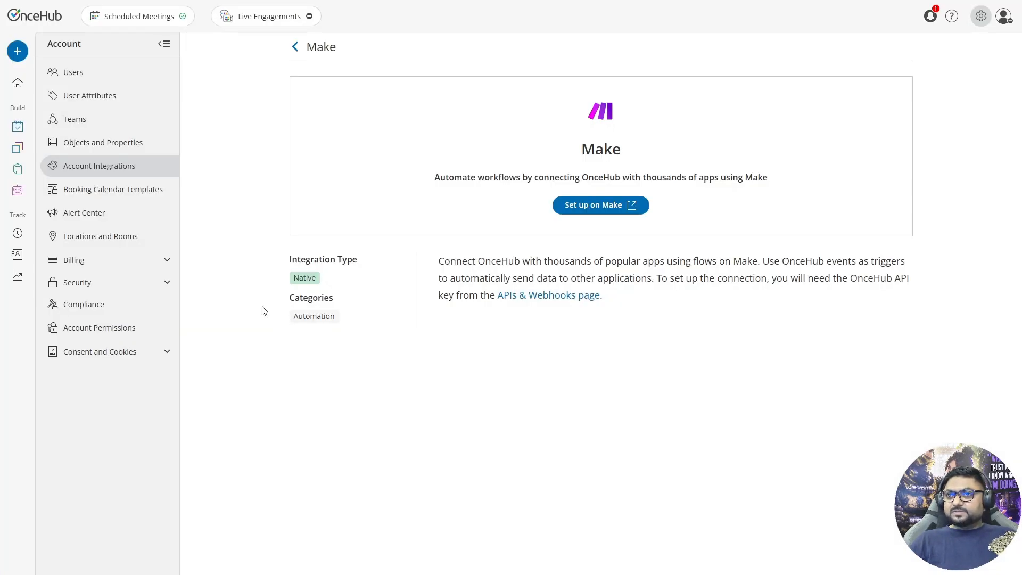
left_click(18, 234)
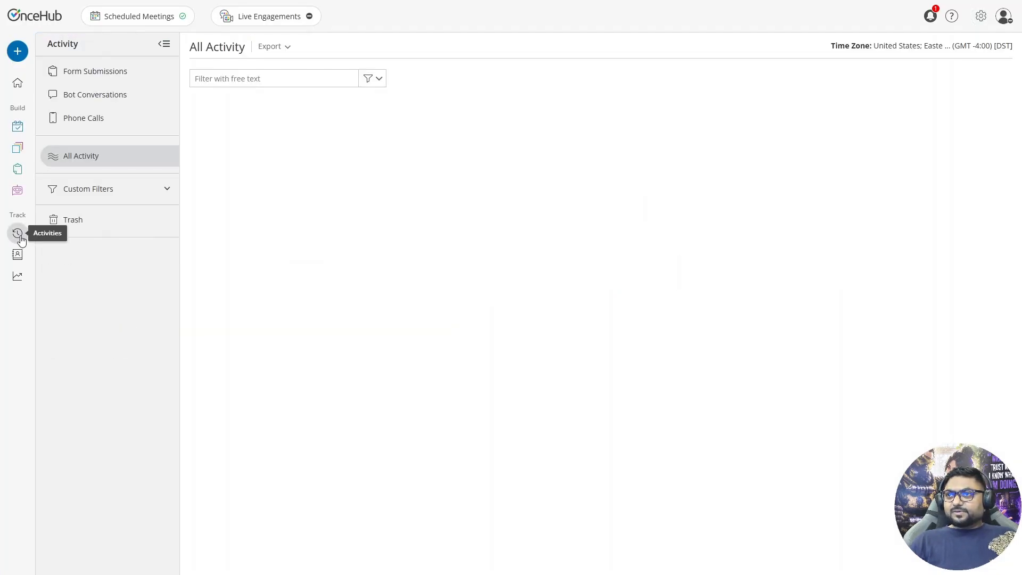
left_click(319, 153)
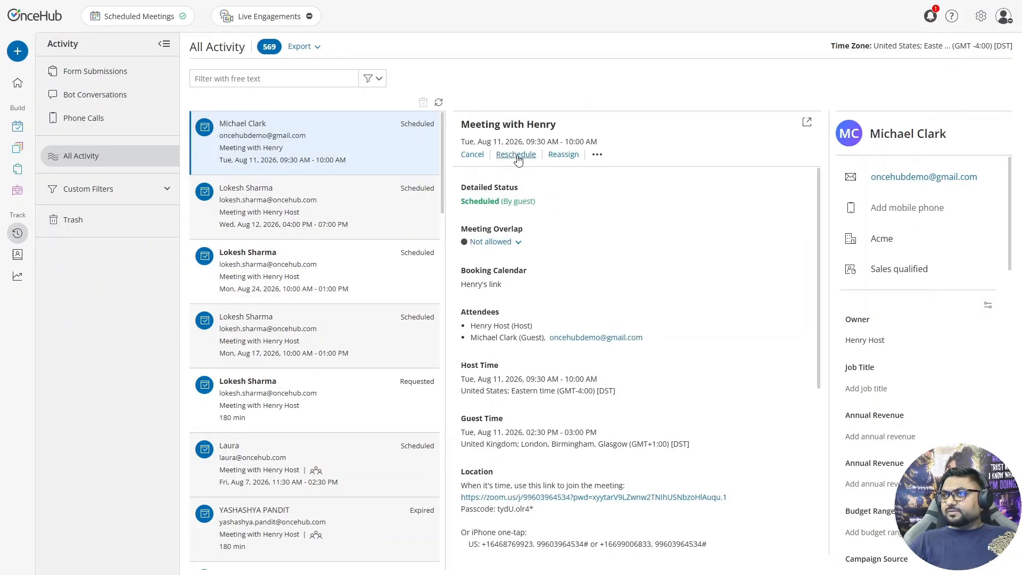
left_click(516, 155)
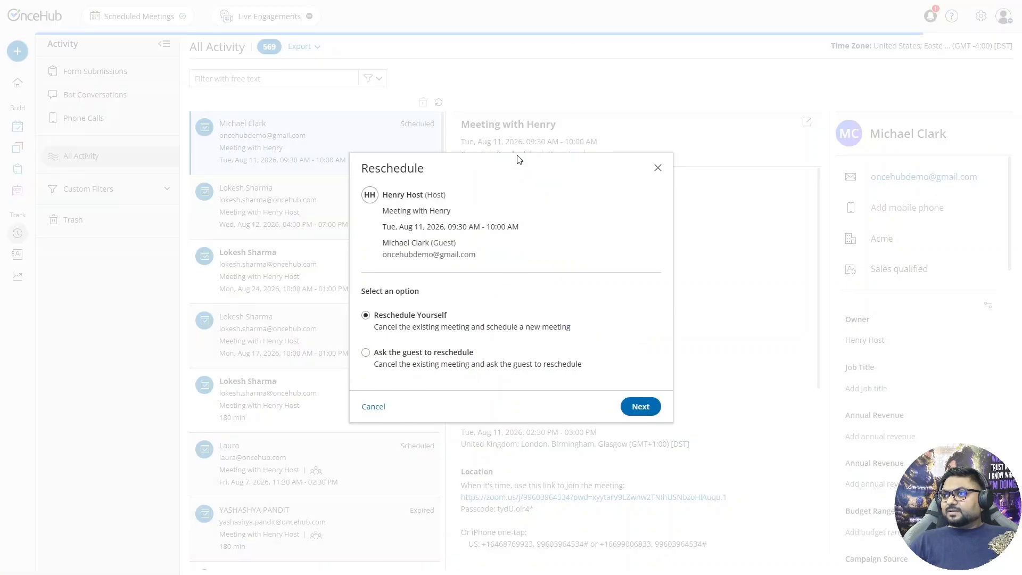
left_click(387, 358)
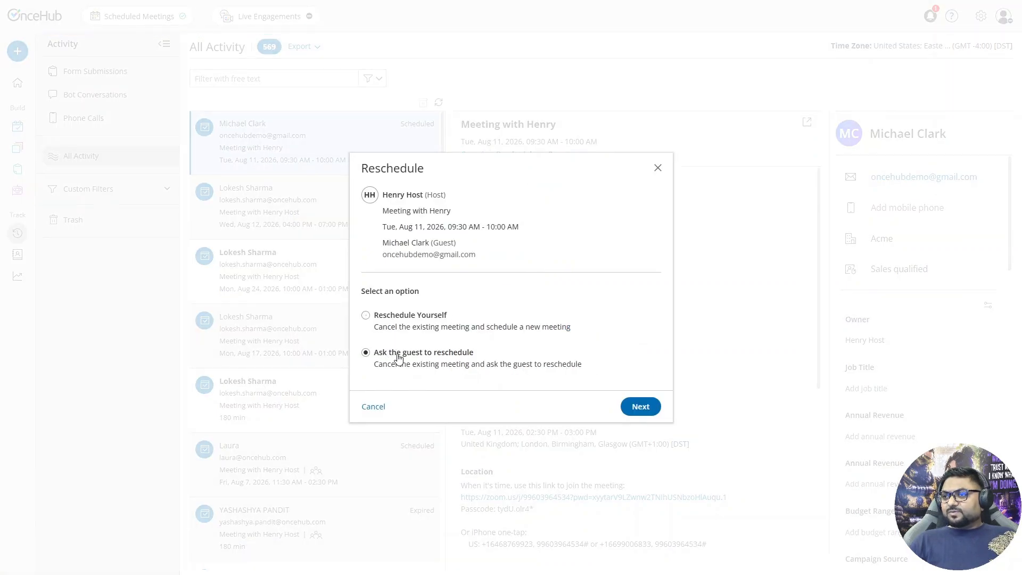
left_click(641, 407)
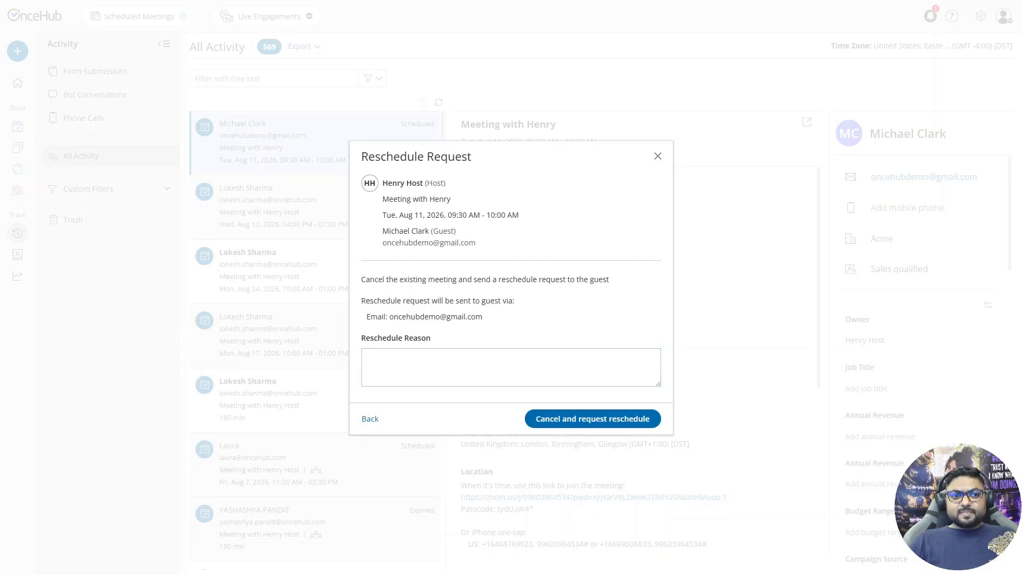
Step: Send the reschedule request with the reason "An unexpected scheduling conflict has come up. Could you please choose another time that works for you?"
left_click(389, 368)
type("An unexpected scheduling conflict has come up. Could you please choose another time that works for you?")
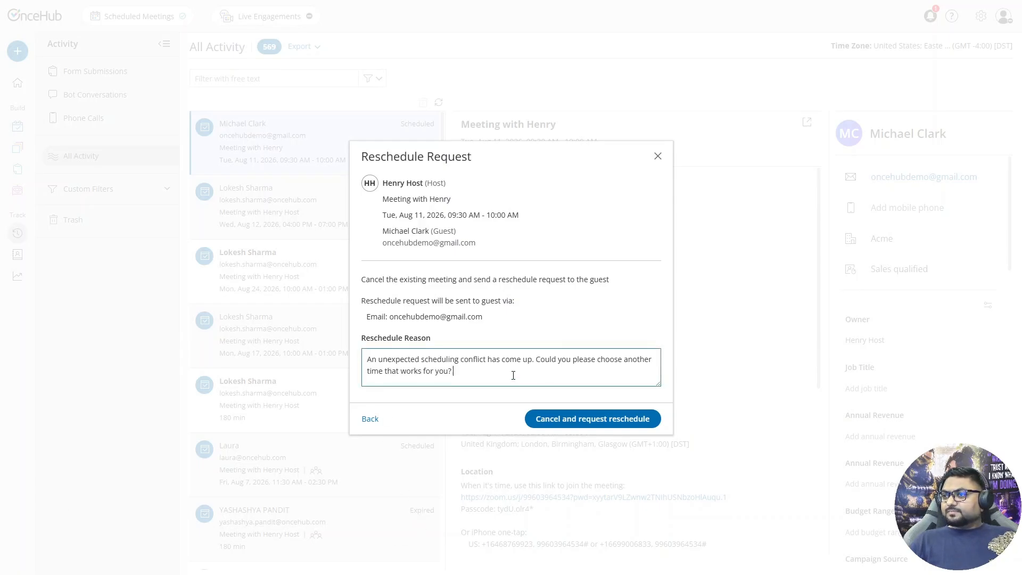
left_click(585, 421)
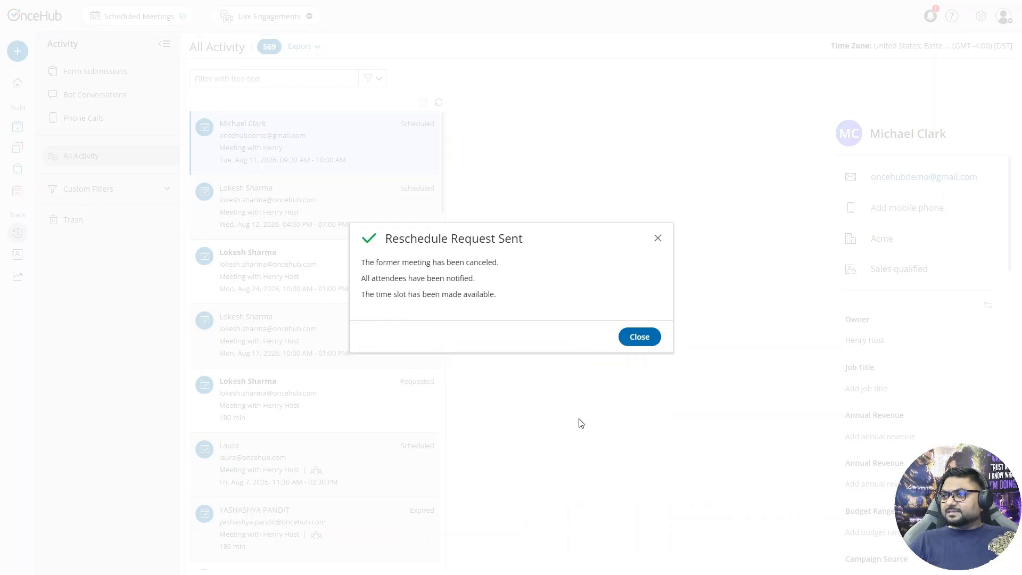
left_click(643, 338)
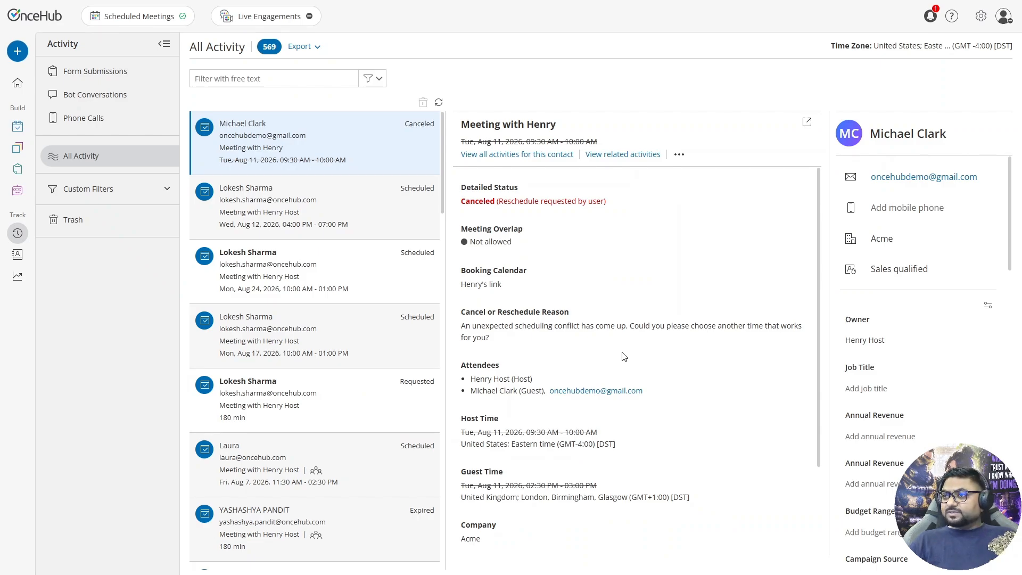
Step: Switch back to Make and examine the booking data in the OnceHub trigger's output bundle
key("ctrl+Tab")
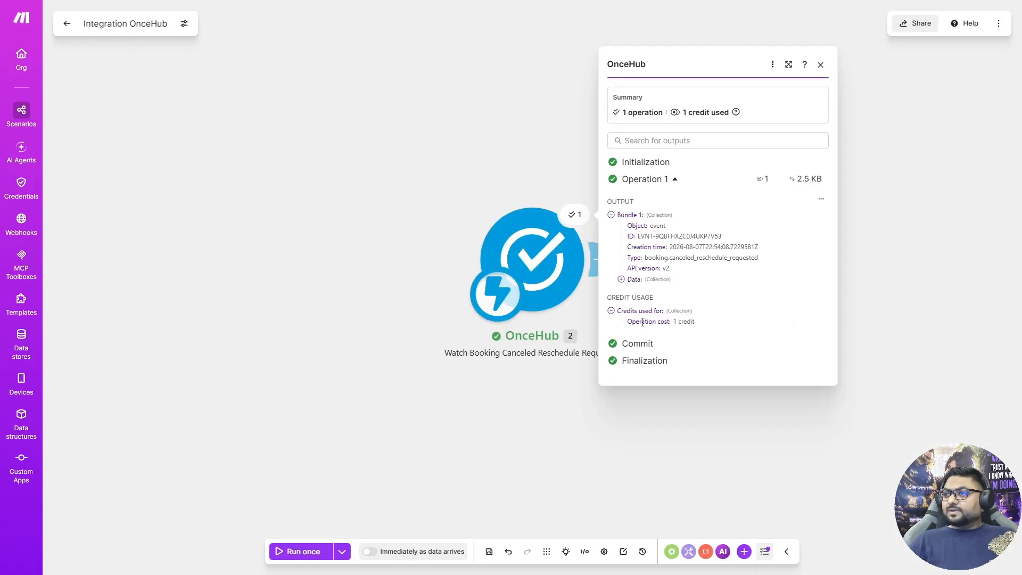
left_click(621, 279)
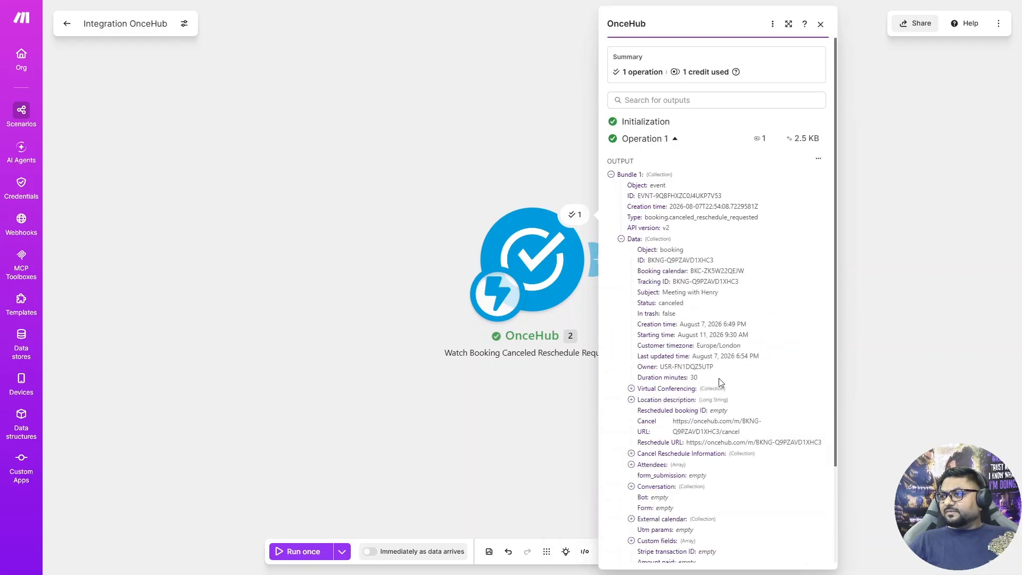
scroll(719, 382, "down", 3)
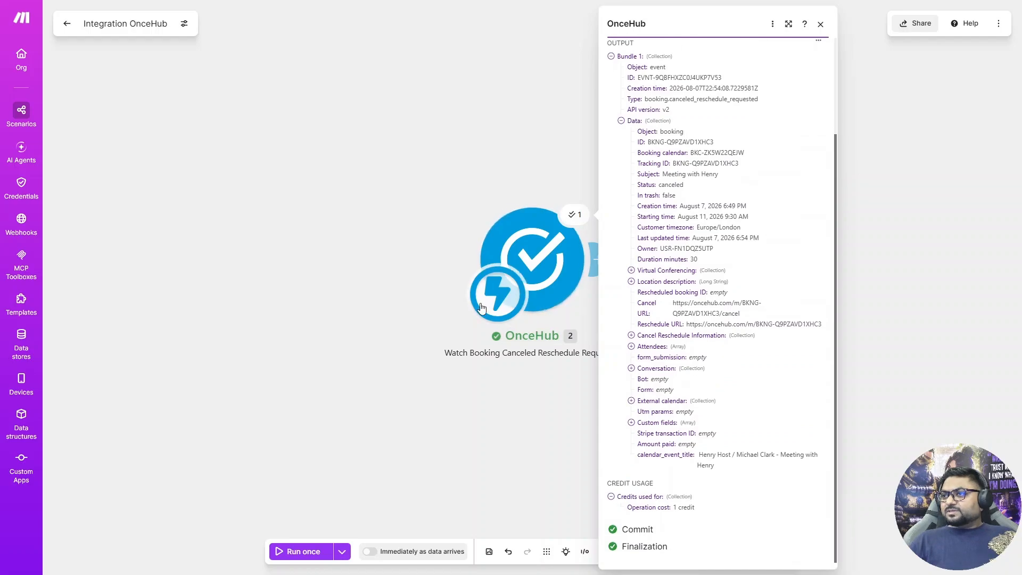
Step: Add a Google Sheets Add a Row module after the OnceHub trigger
left_click(497, 431)
left_click(604, 260)
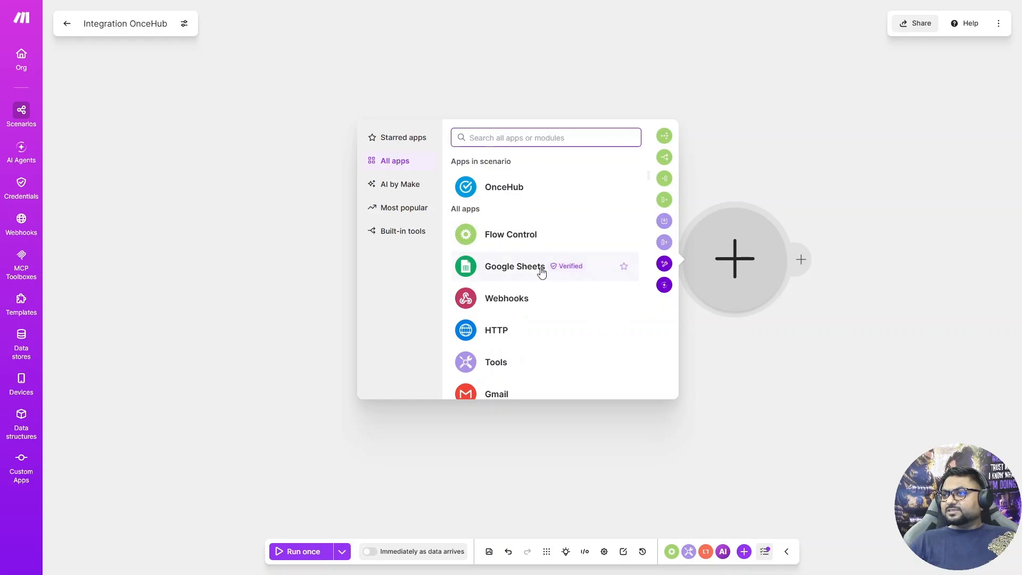
left_click(516, 269)
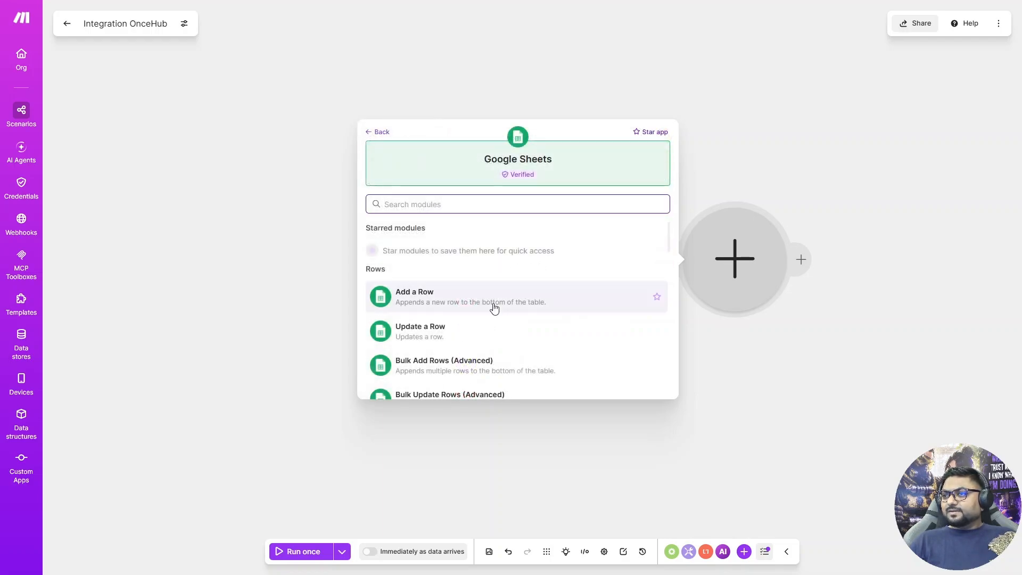
left_click(439, 305)
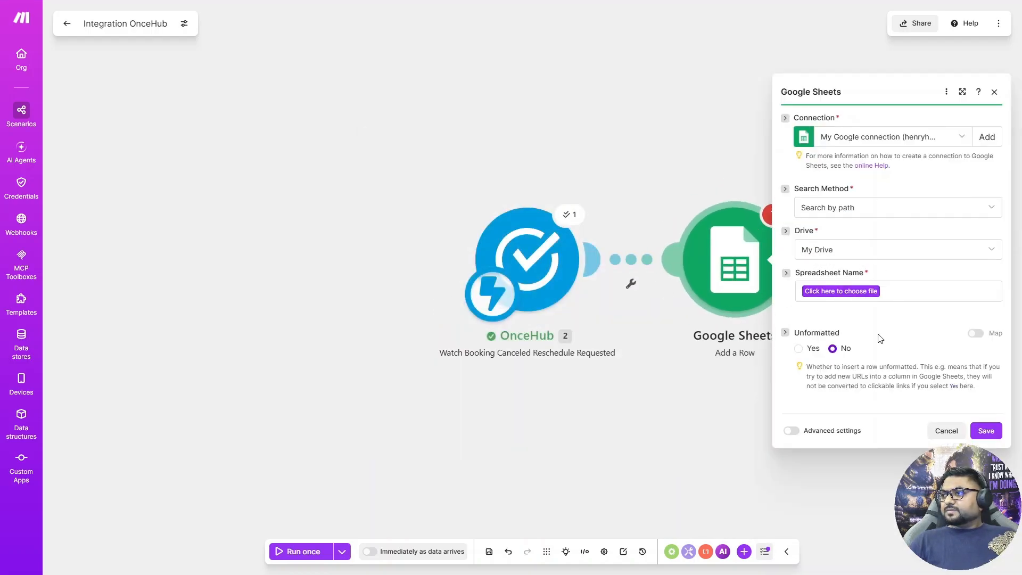
Step: Set the row's destination to the OnceHub Data spreadsheet and its Reschedule Requested Details sheet
left_click(846, 292)
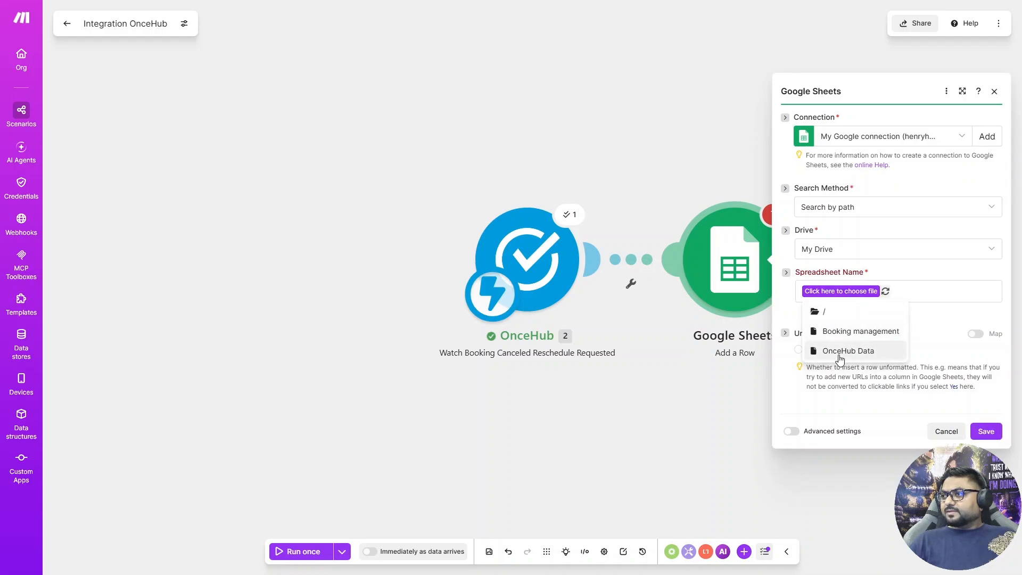
left_click(841, 354)
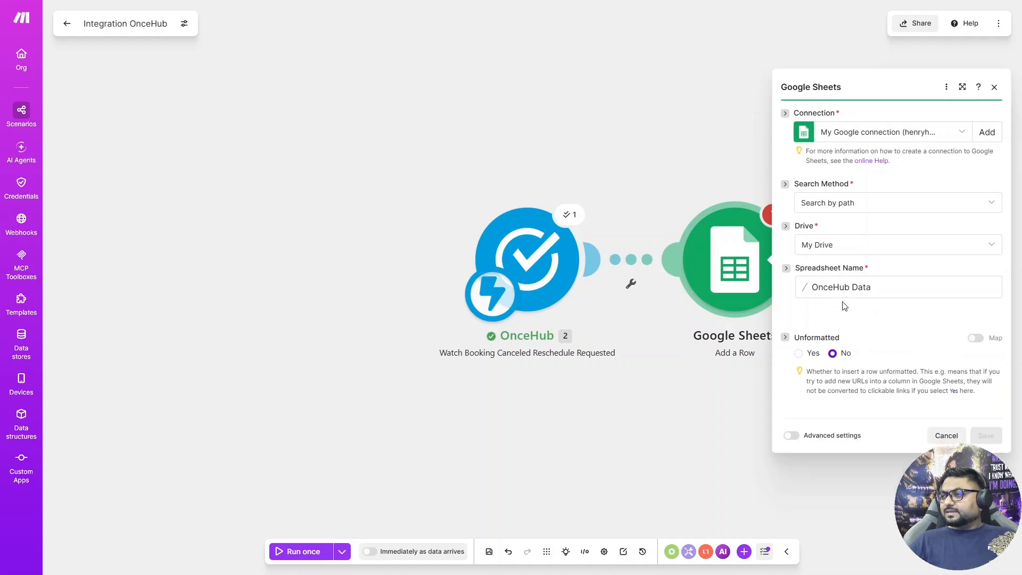
left_click(853, 316)
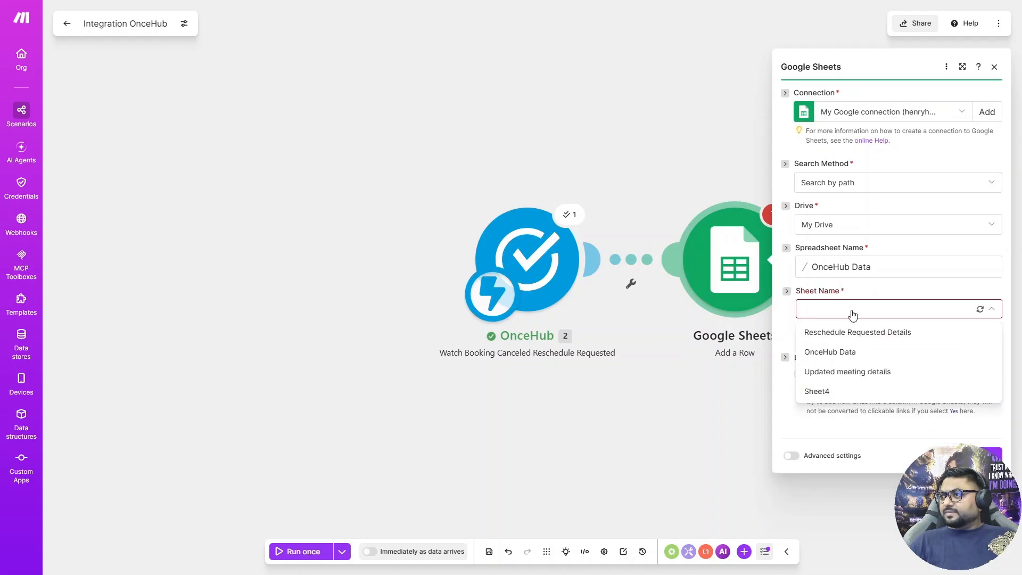
left_click(852, 332)
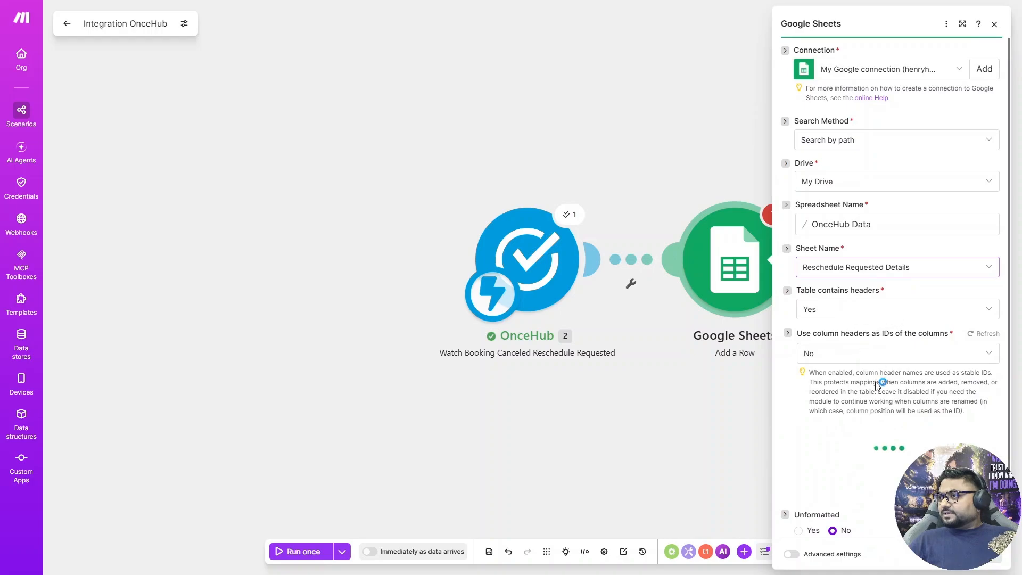
Step: Map Booking ID to the booking data's ID, Meeting Subject to Subject, and Meeting Date & Time to Starting time
scroll(881, 377, "down", 2)
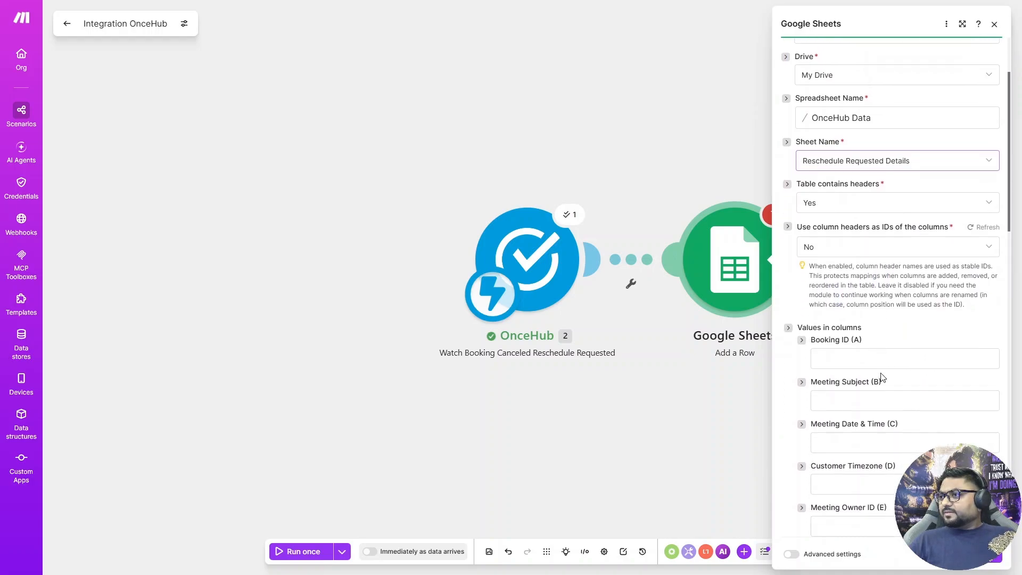
scroll(877, 367, "down", 1)
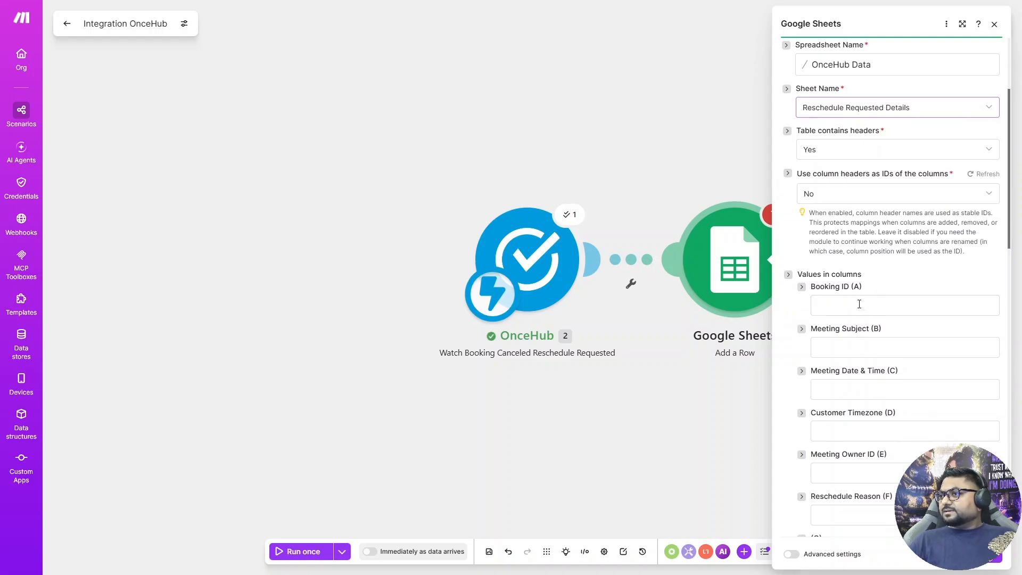
left_click(860, 304)
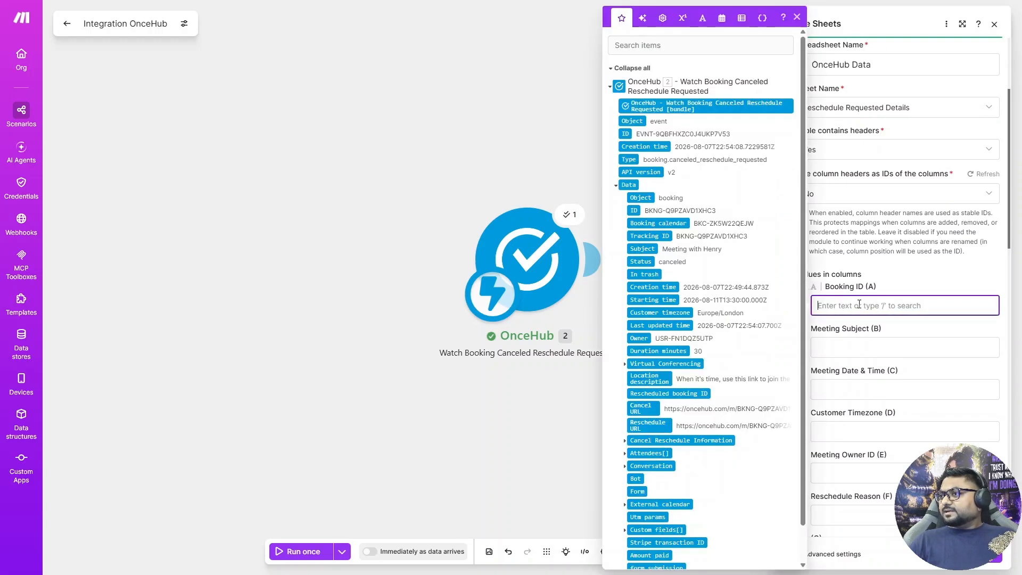
left_click(641, 211)
left_click(852, 345)
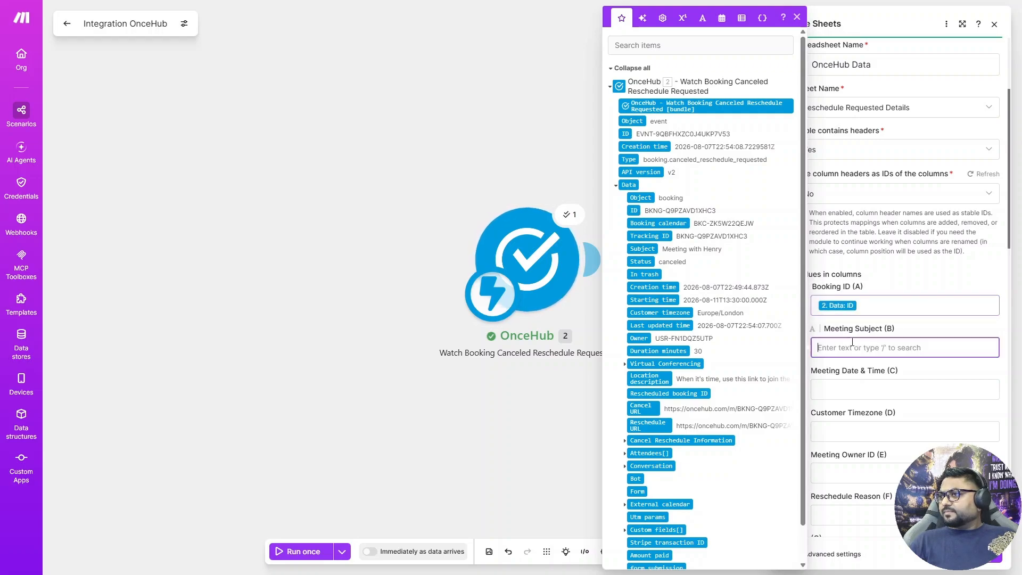
left_click(646, 248)
left_click(863, 390)
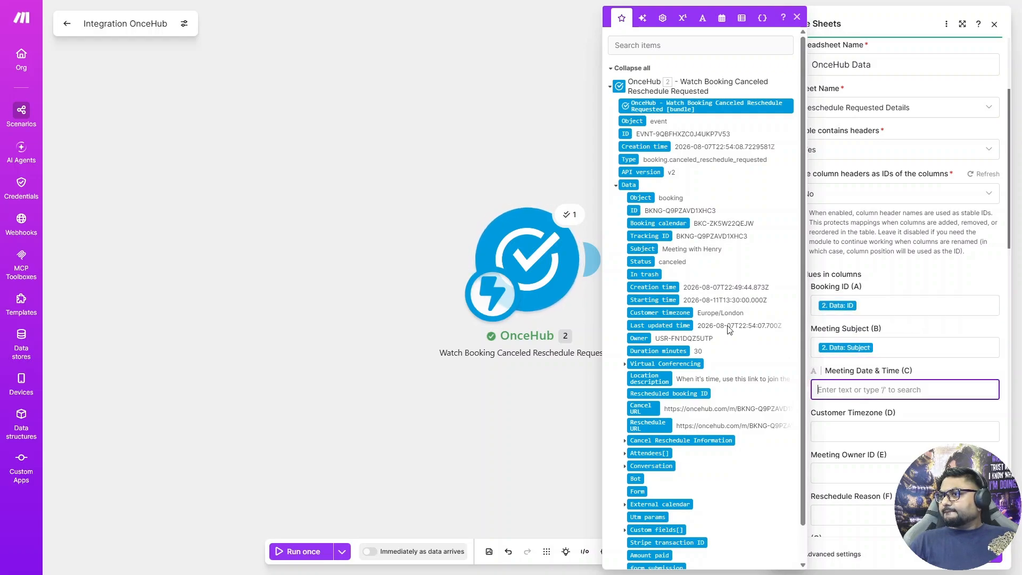
left_click(653, 300)
Step: Map Customer Timezone to the booking data's Customer timezone and Meeting Owner ID to Owner
left_click(880, 431)
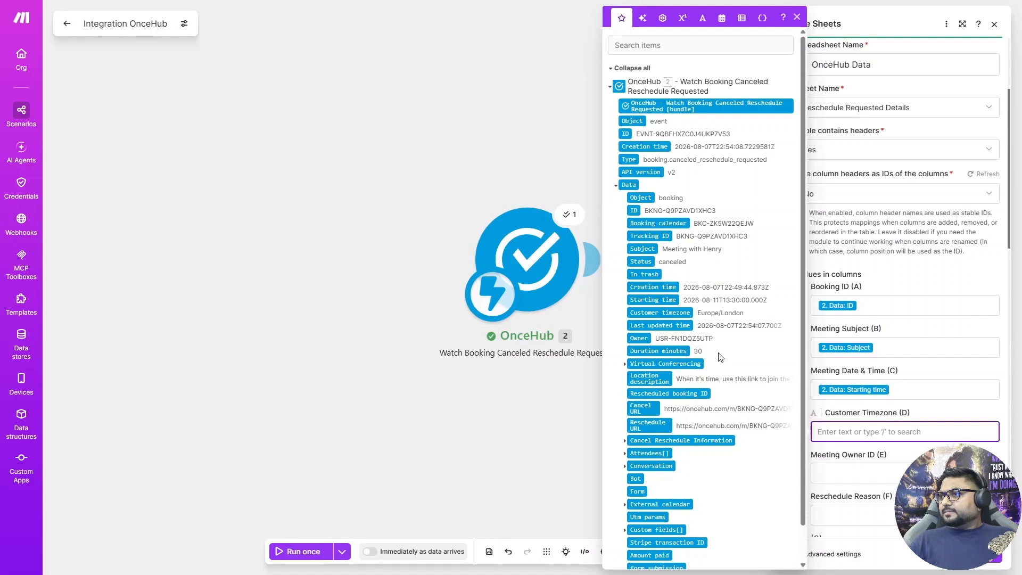
left_click(660, 313)
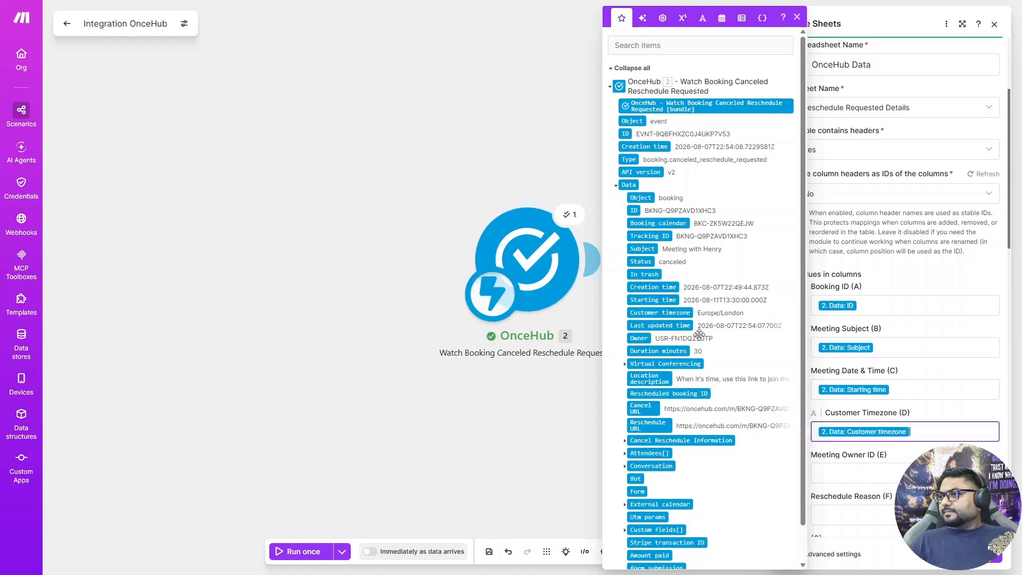
left_click(865, 470)
left_click(641, 340)
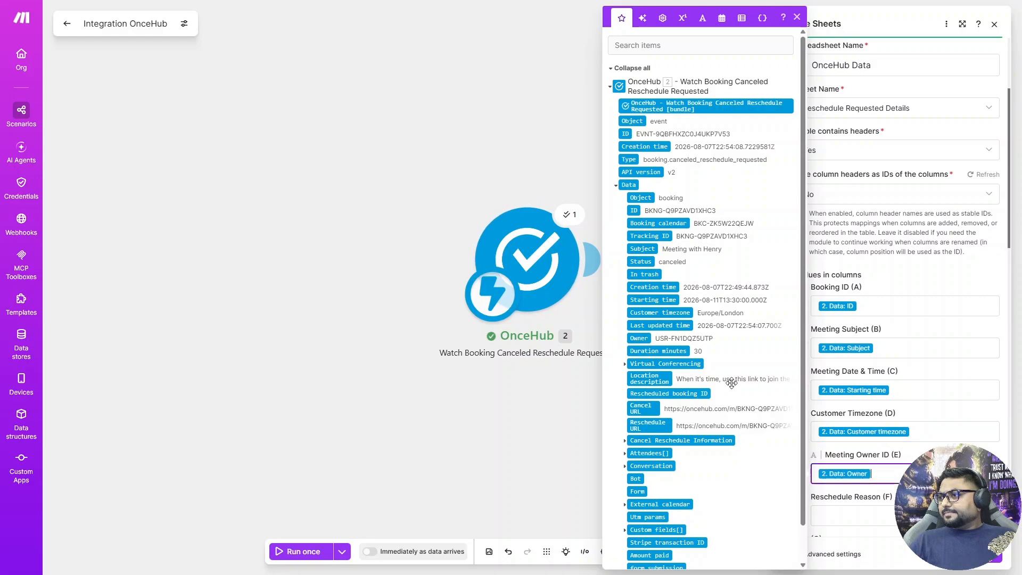
Step: Map Reschedule Reason to the booking data's Cancel Reschedule Information Reason and save the Google Sheets module's settings
scroll(852, 416, "down", 2)
left_click(851, 411)
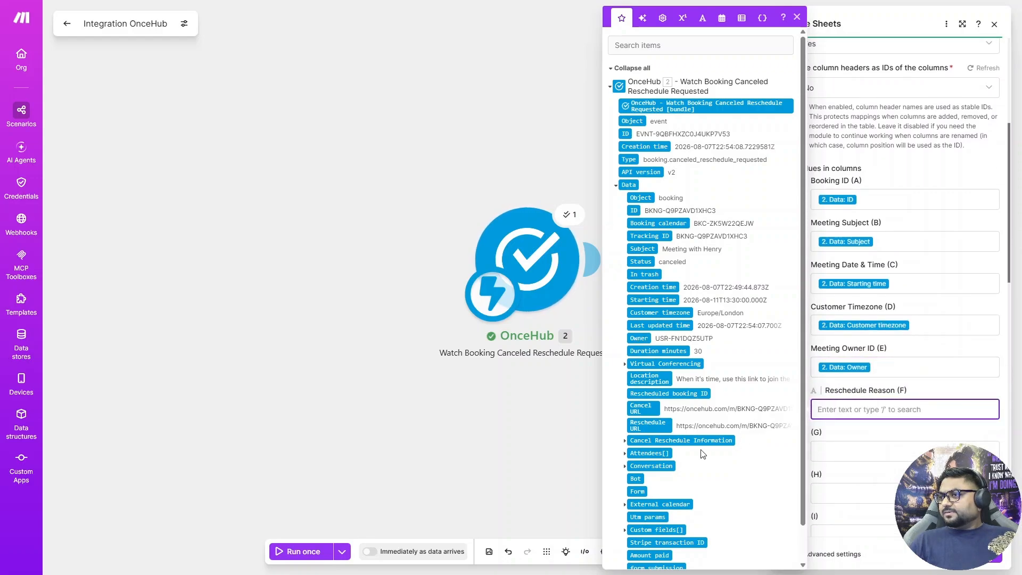
left_click(659, 442)
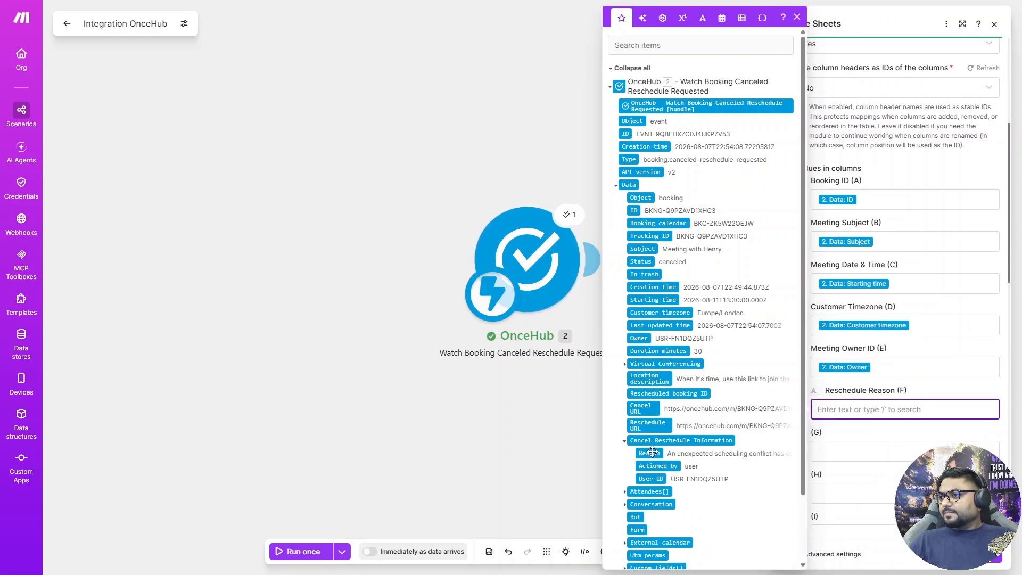
left_click(649, 453)
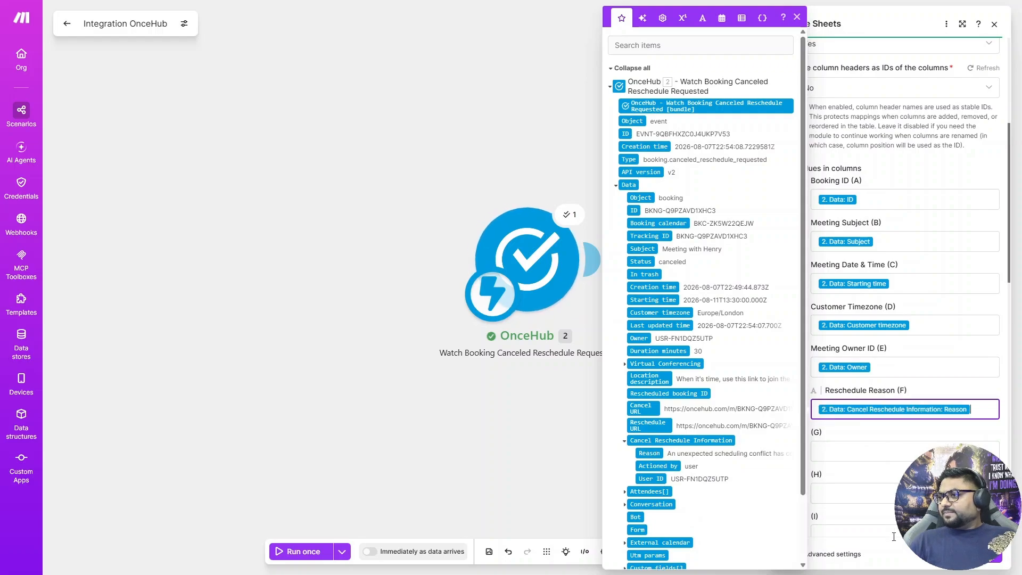
left_click(855, 451)
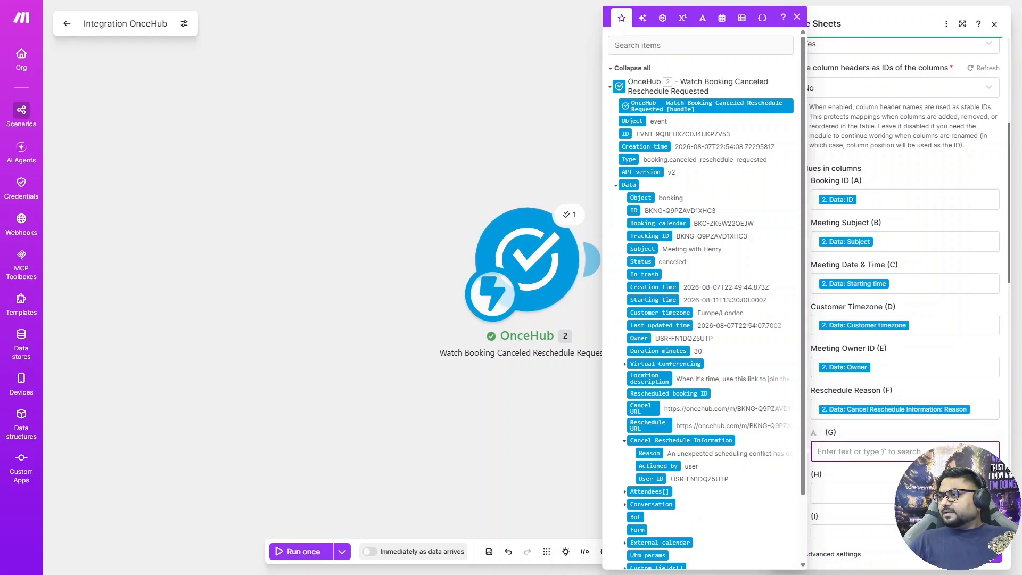
left_click(987, 554)
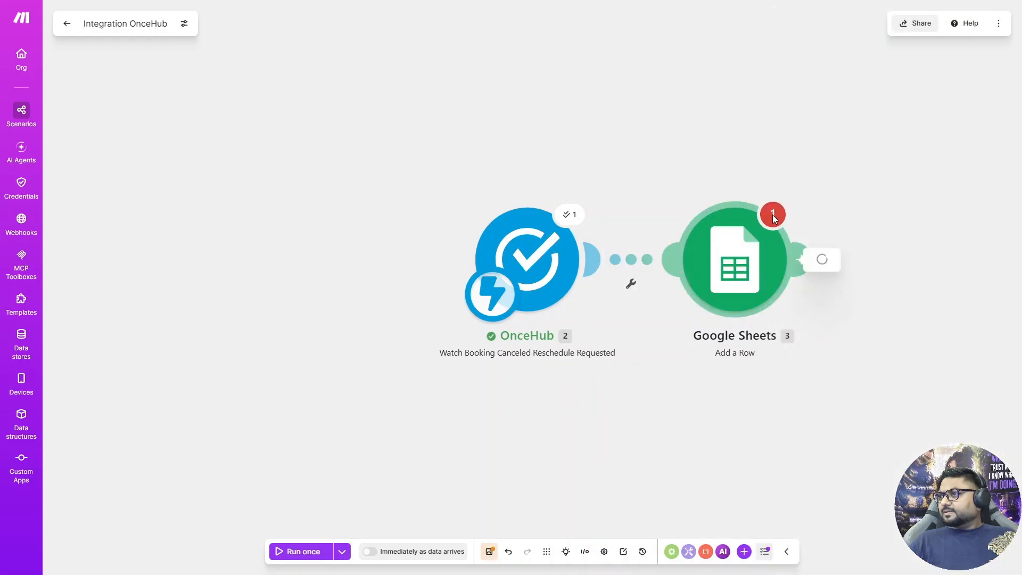
left_click(772, 215)
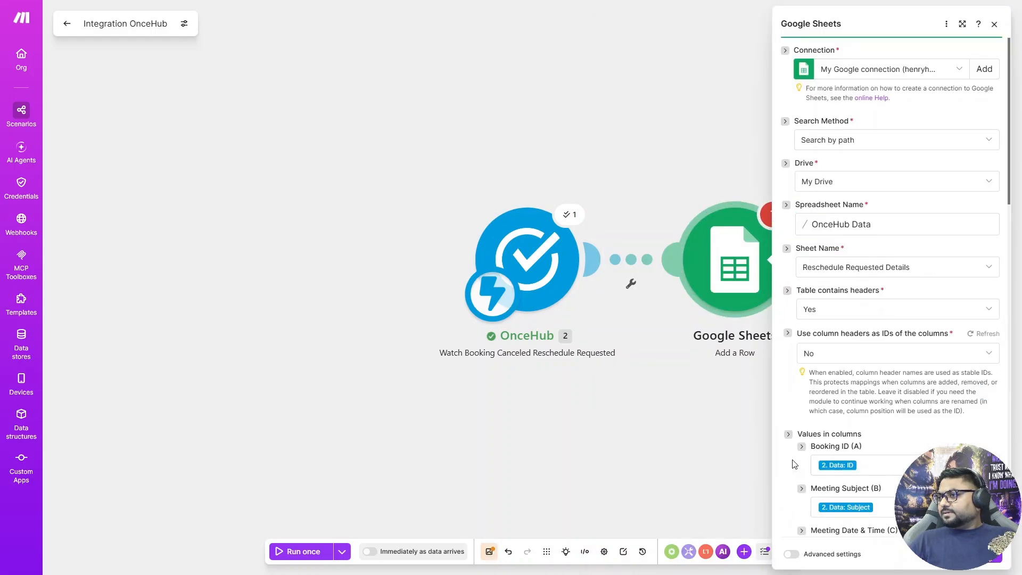
left_click(987, 555)
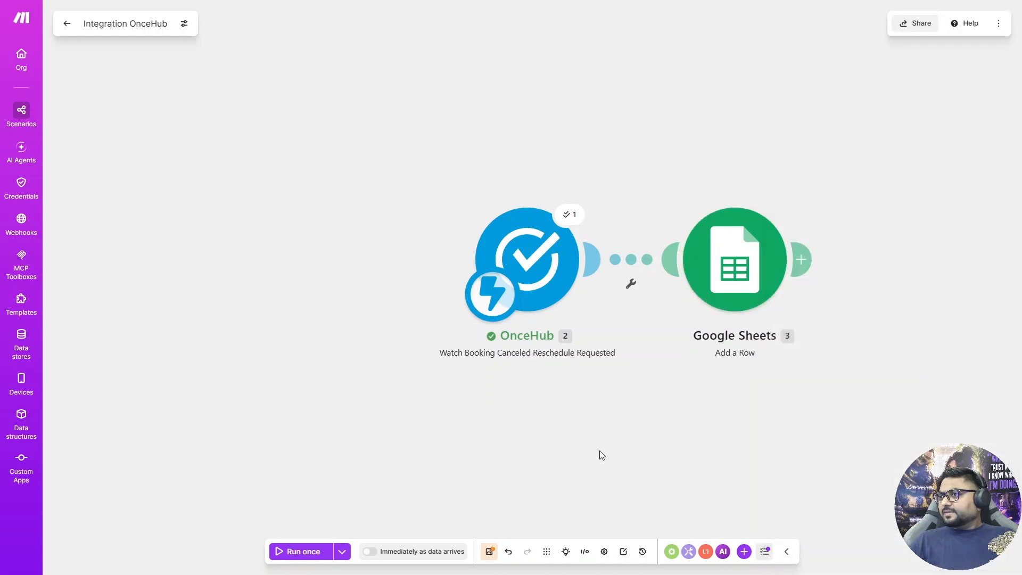
Step: Run the scenario once with the existing 8/7/2026 6:54:09 PM run's data and check the Reschedule Requested Details sheet in Google Sheets
left_click(341, 551)
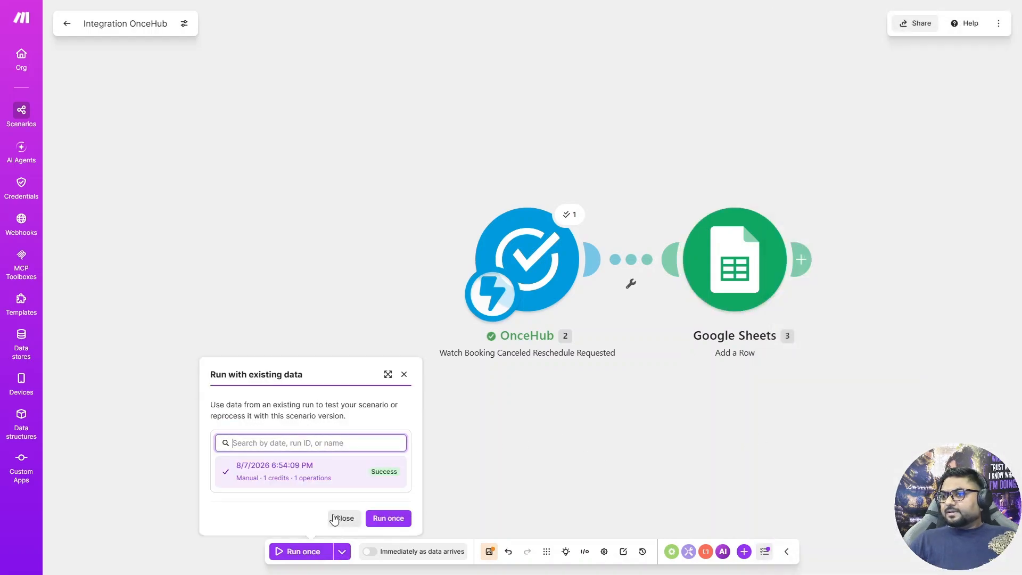
left_click(388, 518)
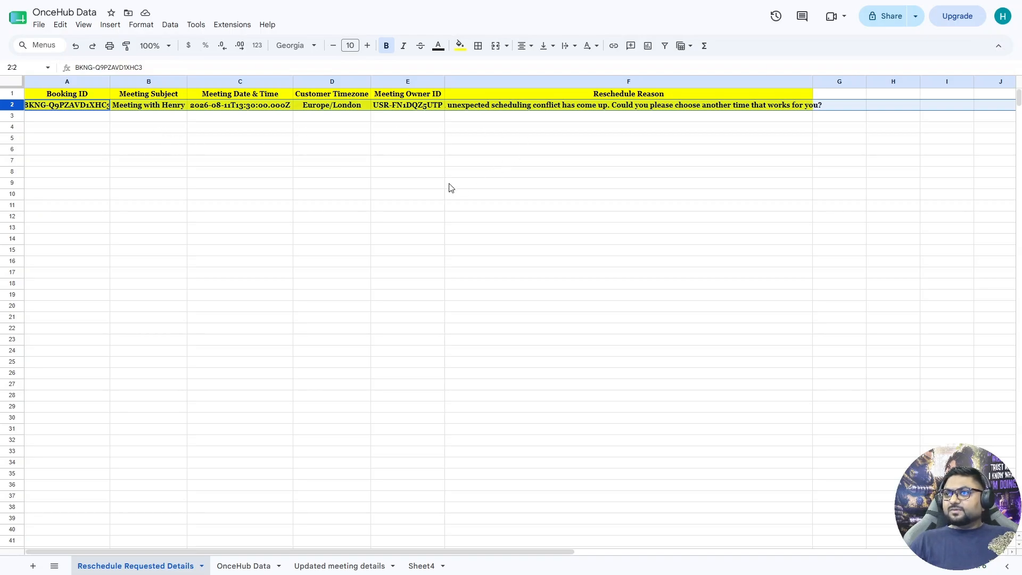
left_click(411, 189)
left_click(347, 198)
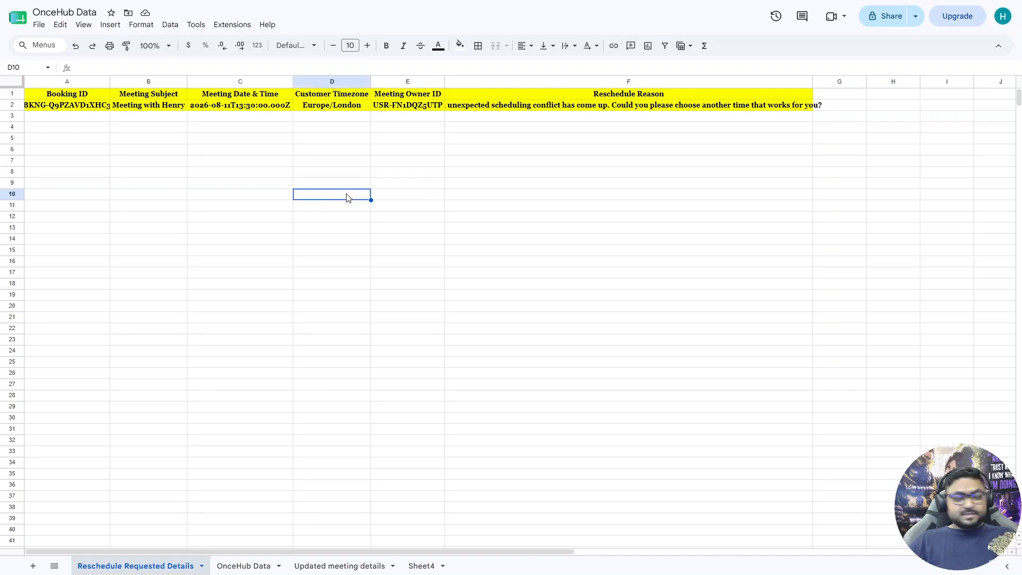
Step: Back in Make, activate the scenario to run immediately as data arrives and save the scenario
key("ctrl+Tab")
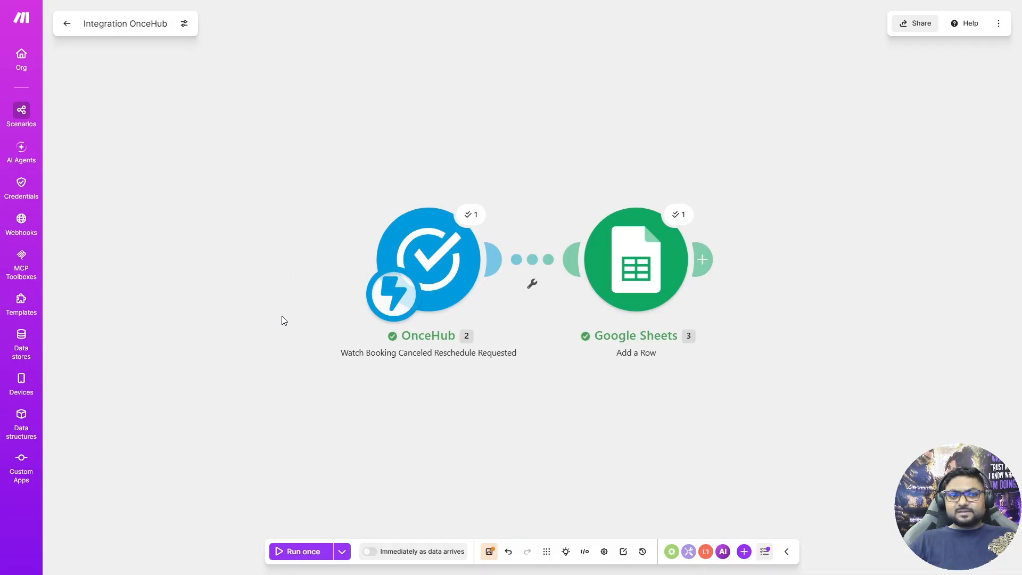
left_click(370, 552)
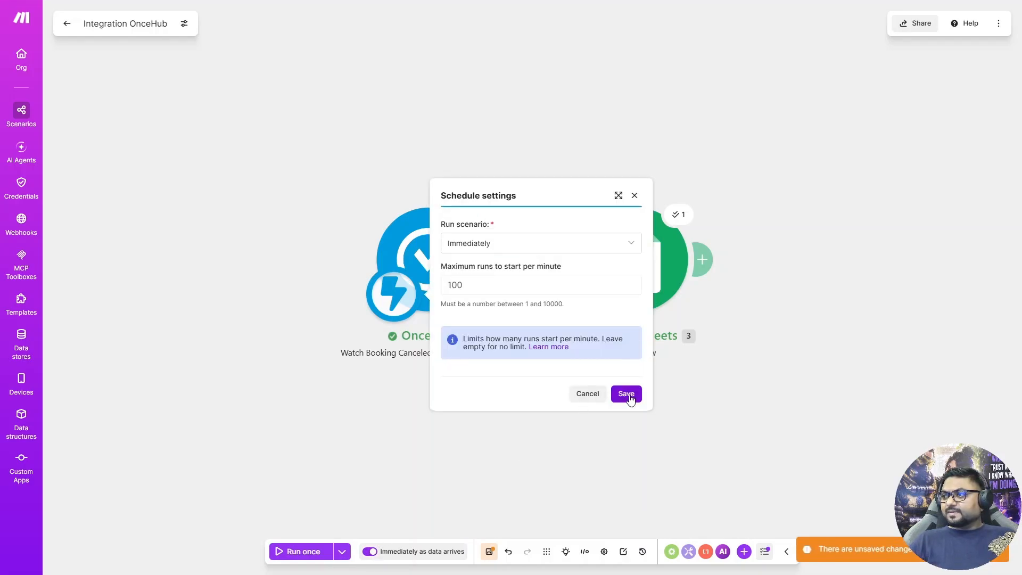
left_click(629, 397)
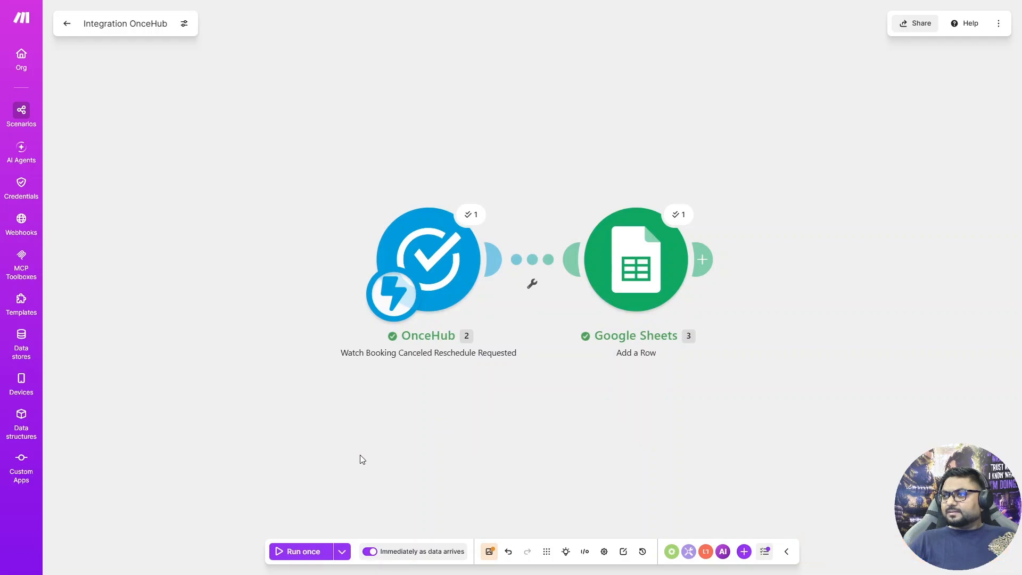
left_click(489, 552)
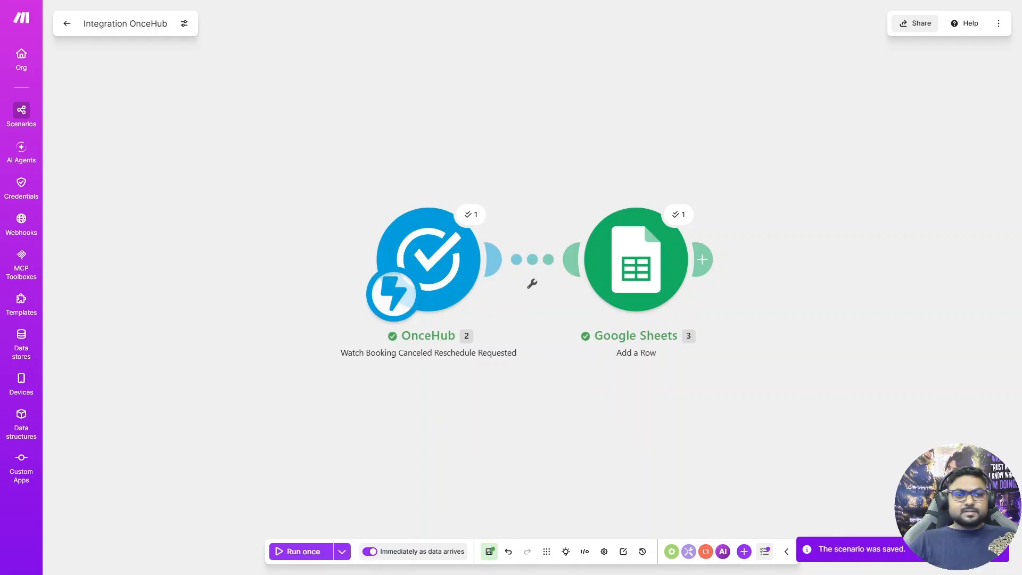